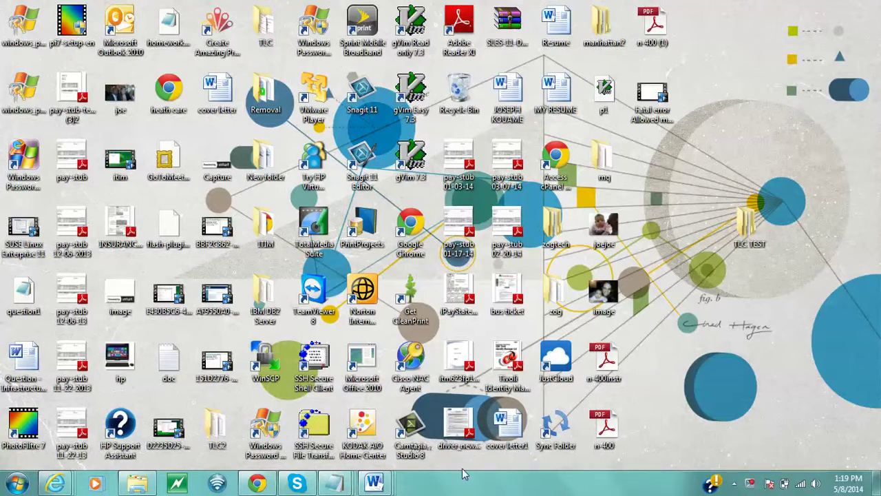
Step: Back in Chrome, delete the existing Blue Hat Network CDN file bucket and confirm
click(257, 482)
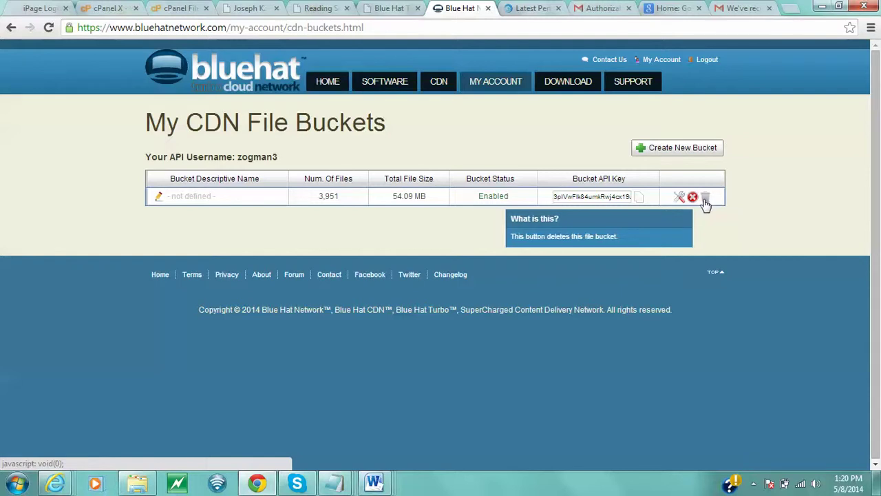
click(705, 199)
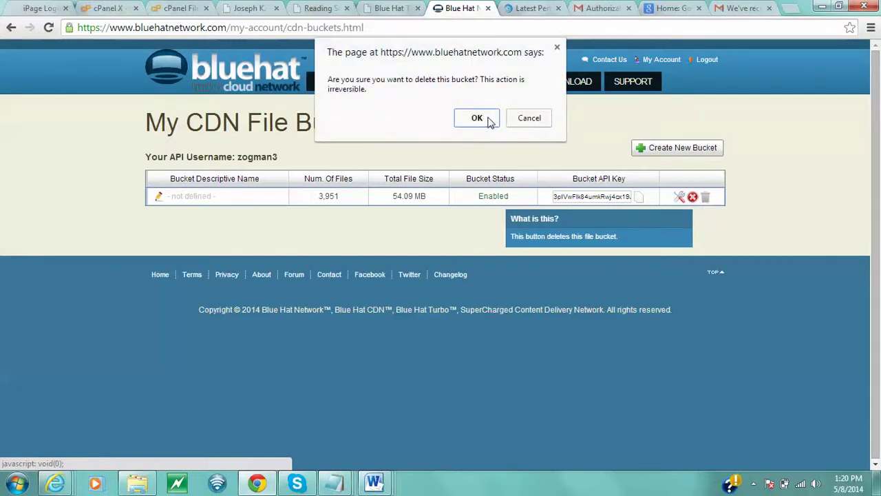
click(477, 118)
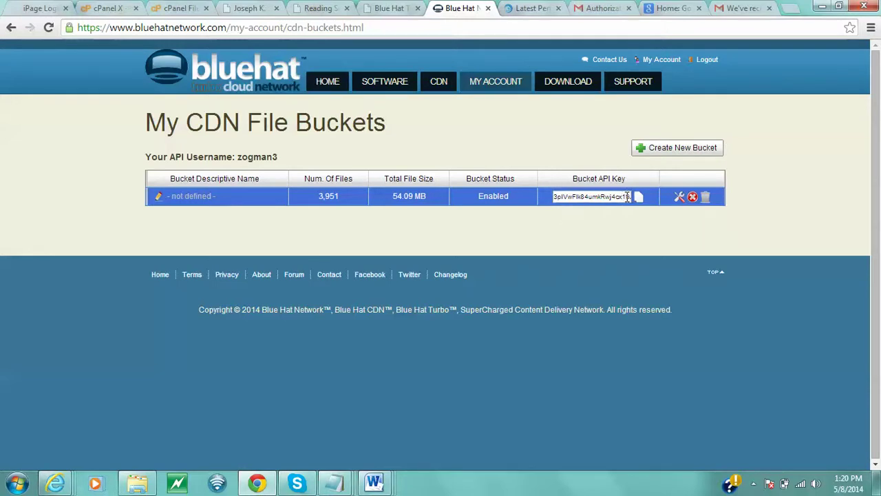
Step: Create a new Blue Hat Network file bucket and select its Bucket API Key for copying
click(666, 150)
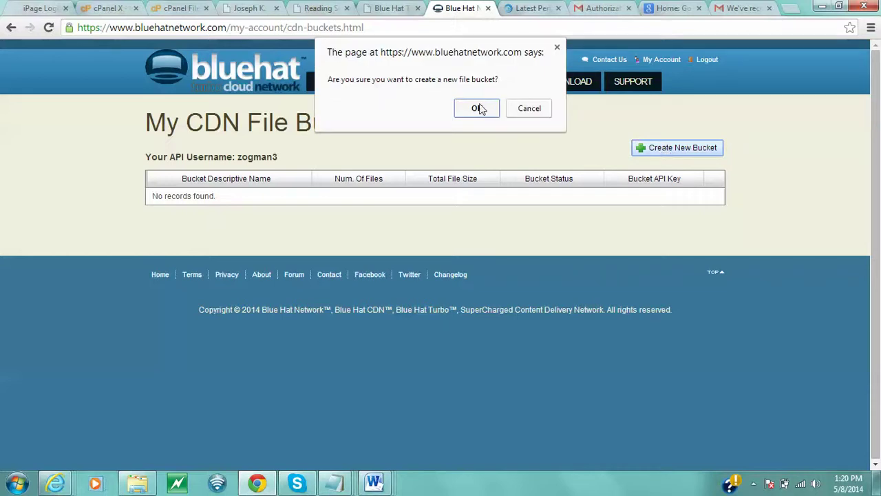
click(478, 110)
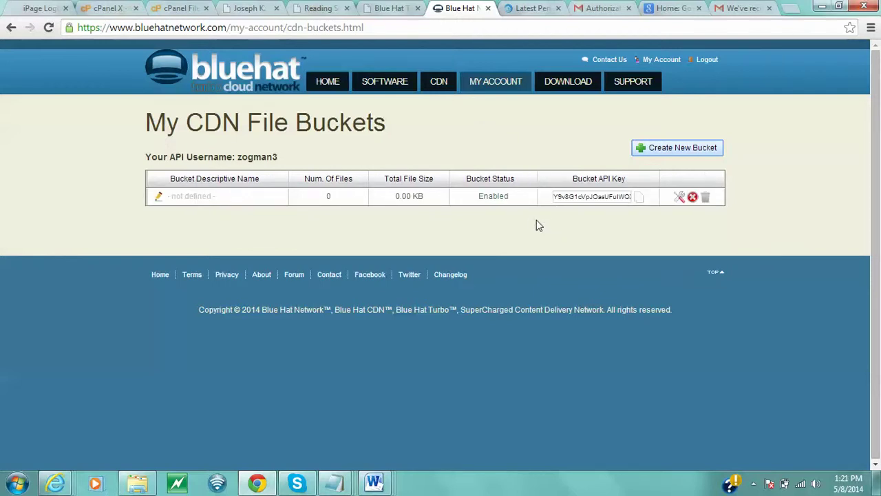
click(586, 198)
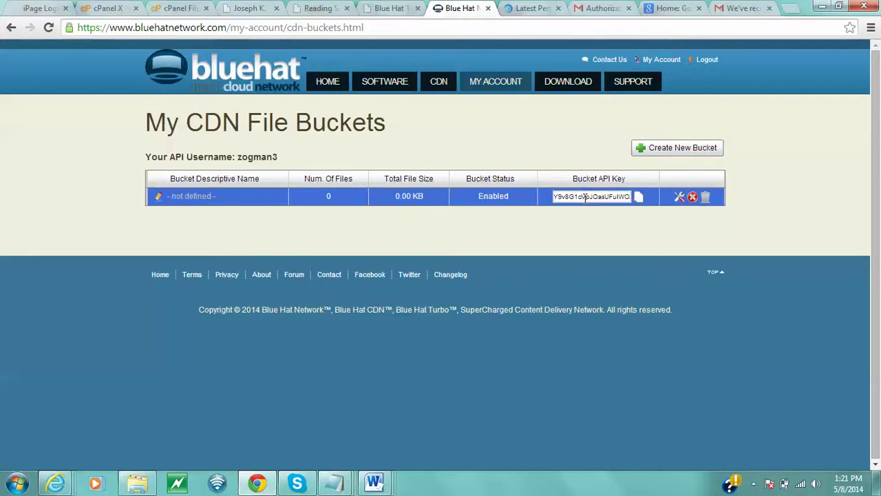
double_click(586, 197)
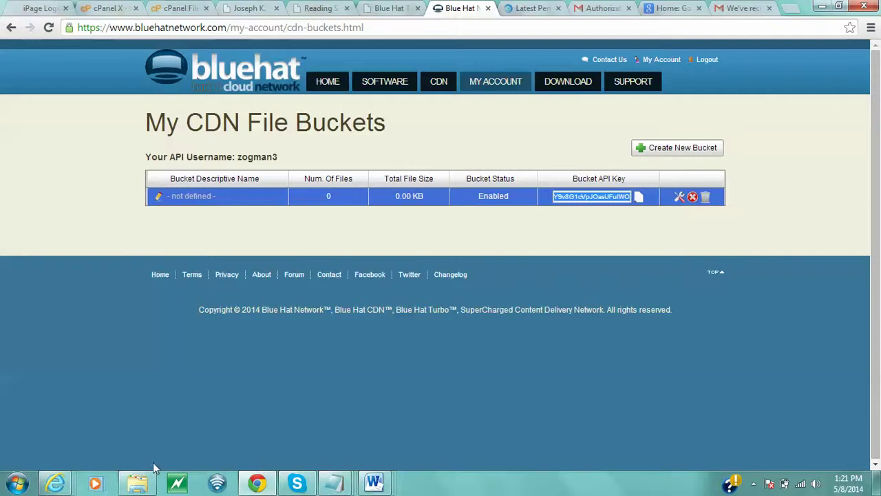
mouse_move(55, 483)
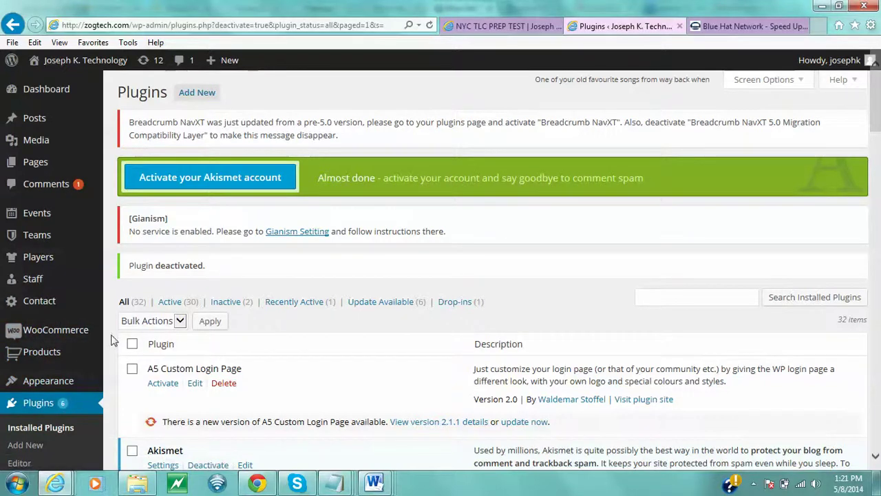
Step: Activate the Blue Hat CDN plugin in the Installed Plugins list
scroll(115, 345, down, 3)
scroll(115, 344, down, 1)
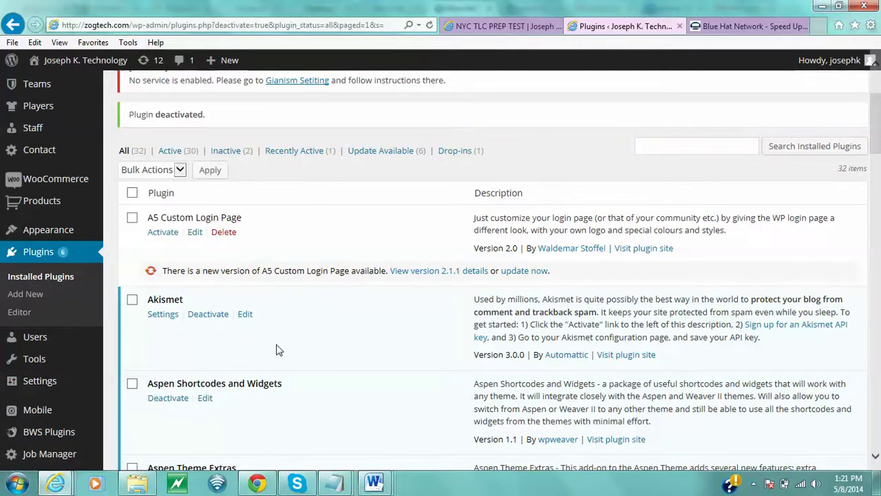
scroll(295, 364, down, 2)
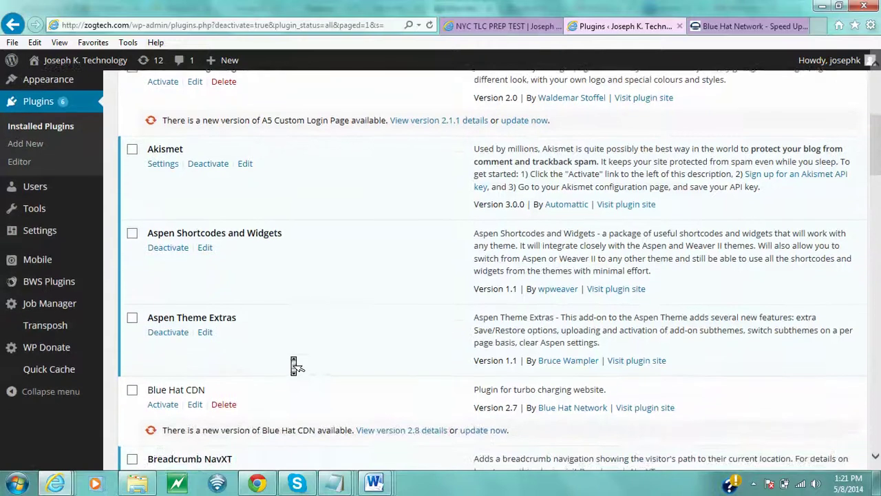
click(163, 409)
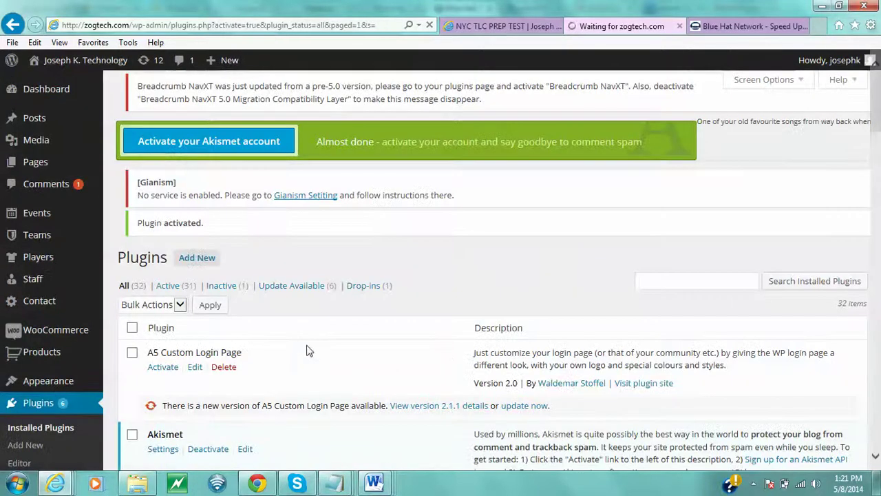
scroll(311, 339, down, 3)
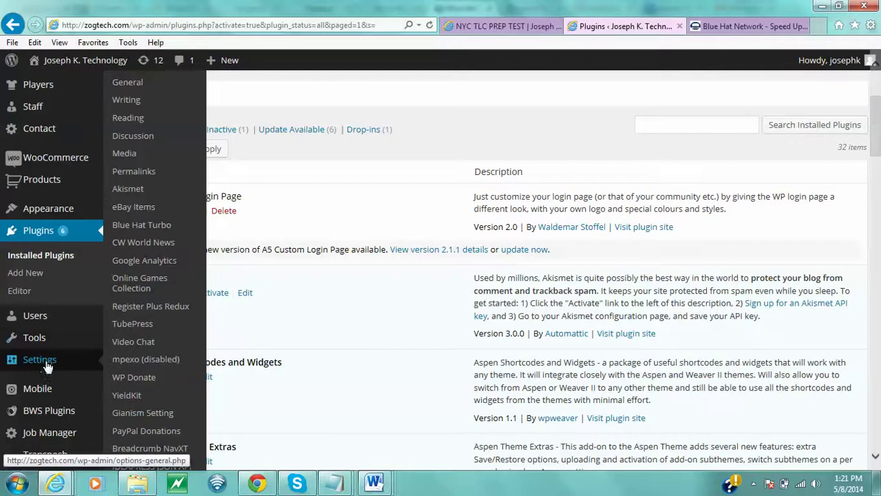
Step: Go to Settings > Blue Hat Turbo, its Settings tab, and the CDN API Key field
click(157, 232)
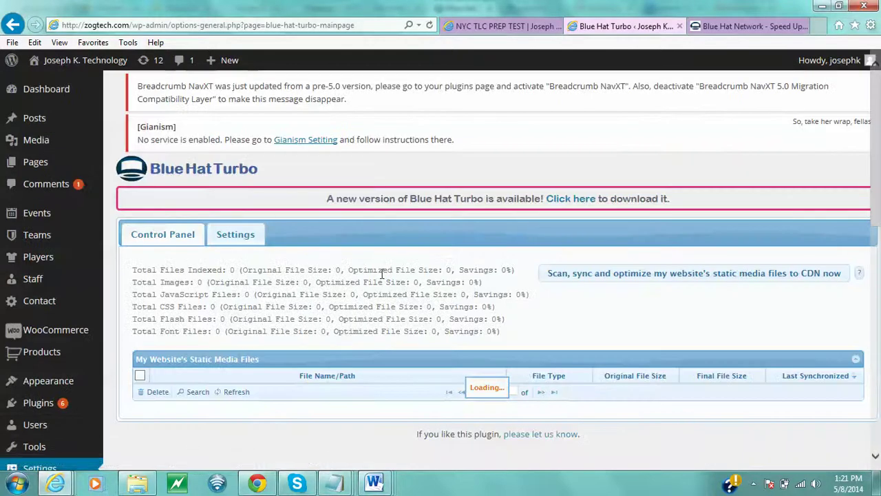
scroll(386, 282, down, 1)
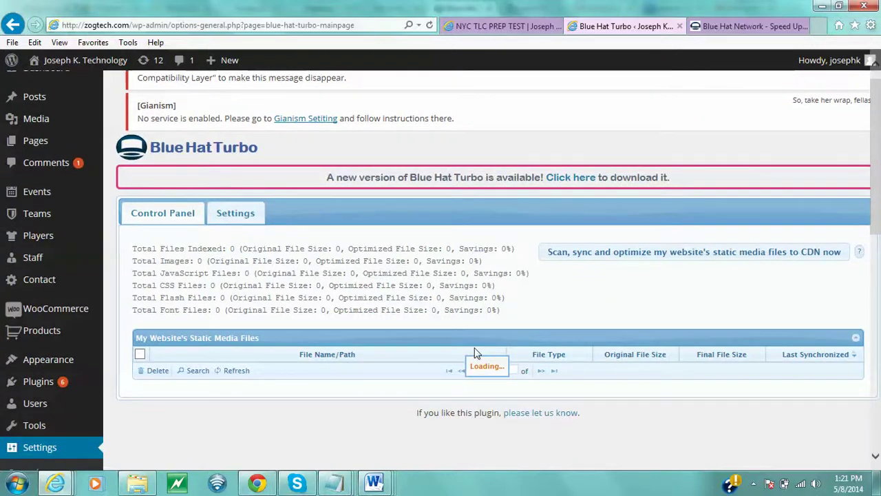
click(236, 215)
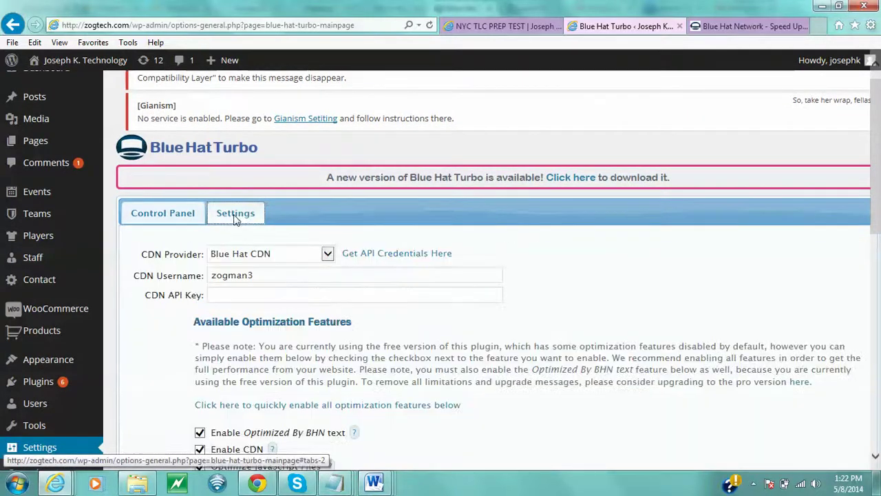
click(266, 295)
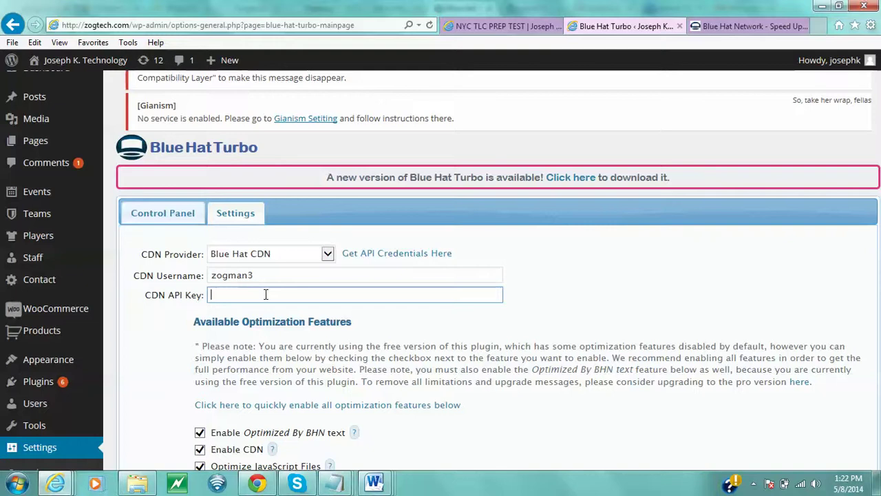
Step: Paste the new bucket's API key into the CDN API Key field
key(ctrl+v)
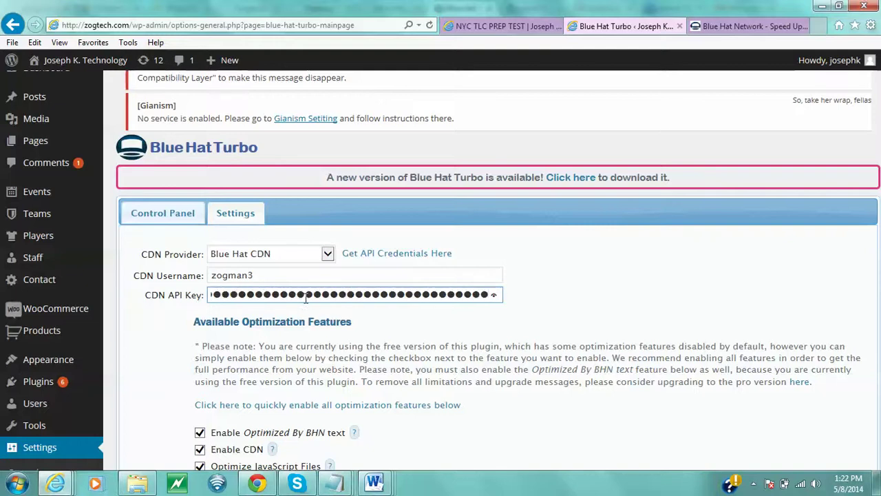
scroll(531, 339, down, 2)
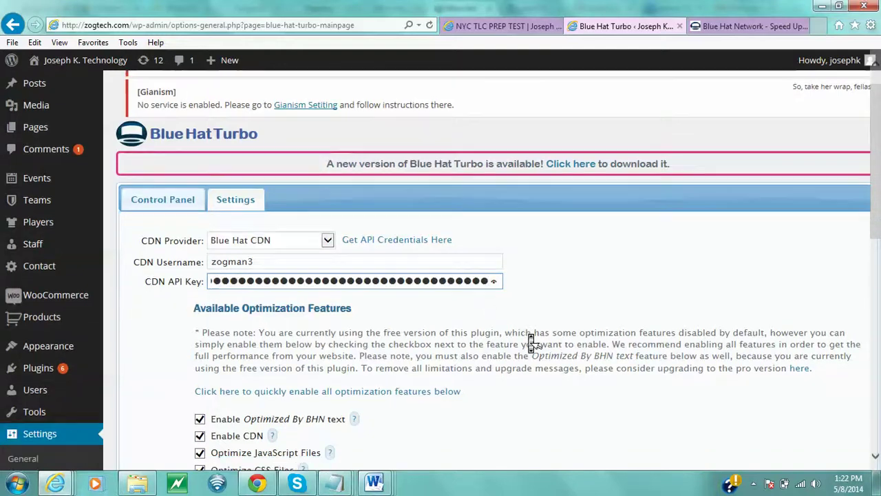
scroll(531, 342, down, 2)
scroll(530, 341, down, 2)
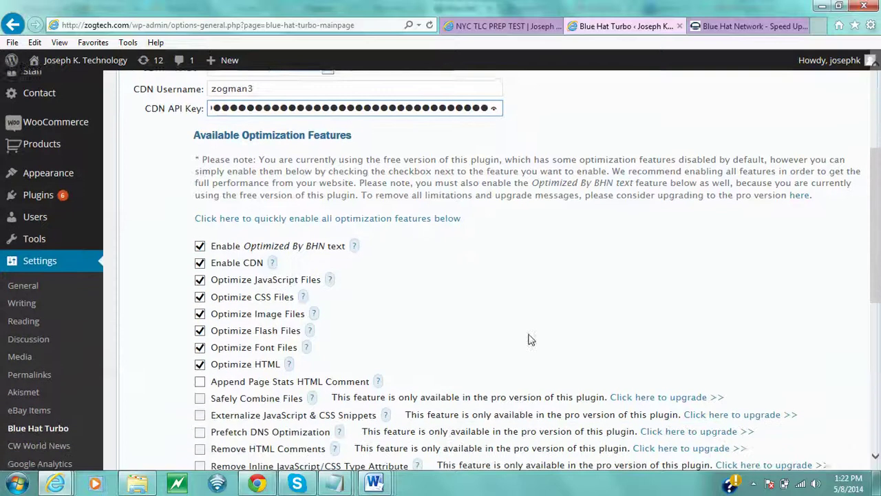
Step: Enable Append Page Stats HTML Comment and scroll down to the Save button
click(200, 381)
scroll(460, 322, down, 2)
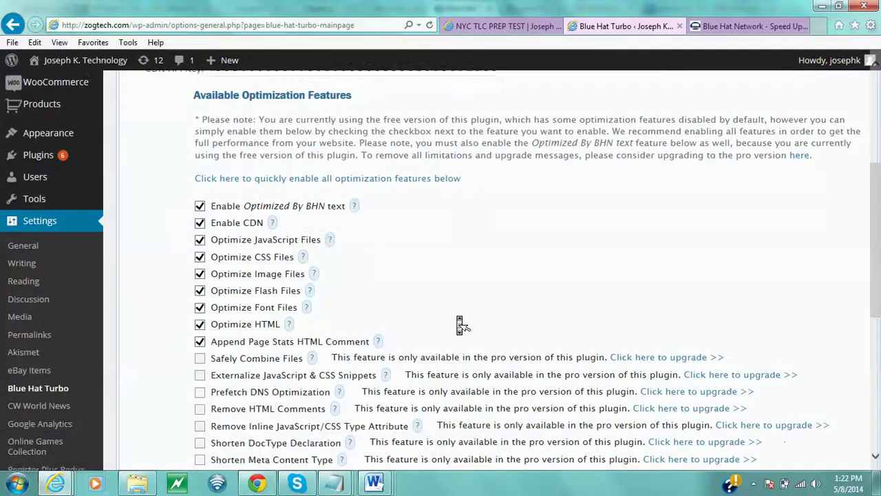
scroll(460, 322, down, 5)
scroll(460, 324, up, 1)
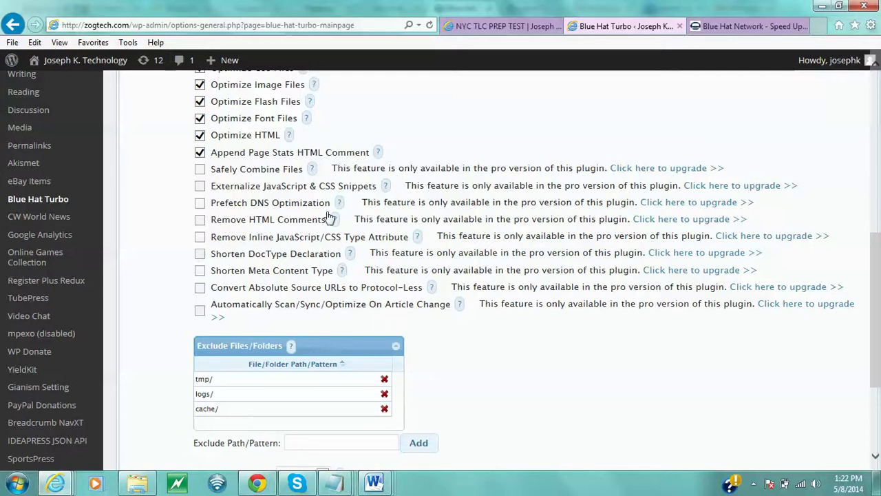
scroll(516, 155, up, 1)
scroll(516, 154, up, 2)
scroll(518, 157, up, 1)
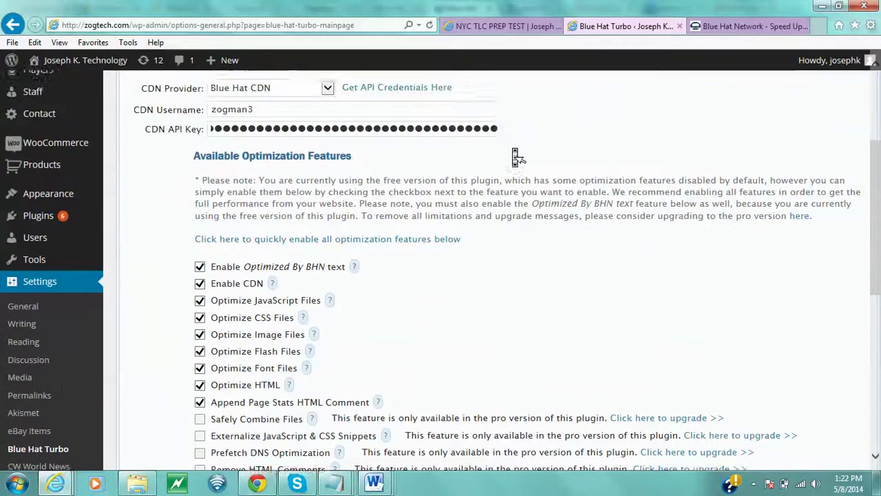
scroll(515, 156, down, 1)
scroll(514, 154, down, 1)
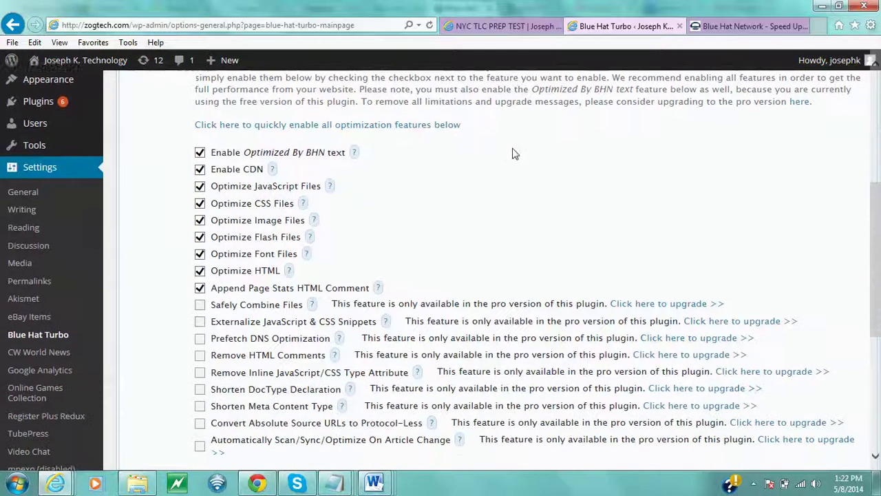
scroll(512, 153, down, 1)
scroll(512, 153, down, 1)
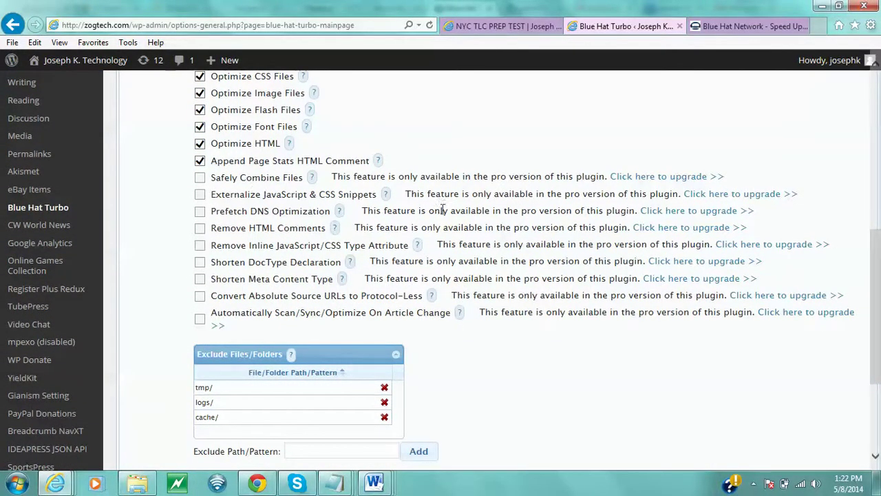
scroll(561, 263, down, 3)
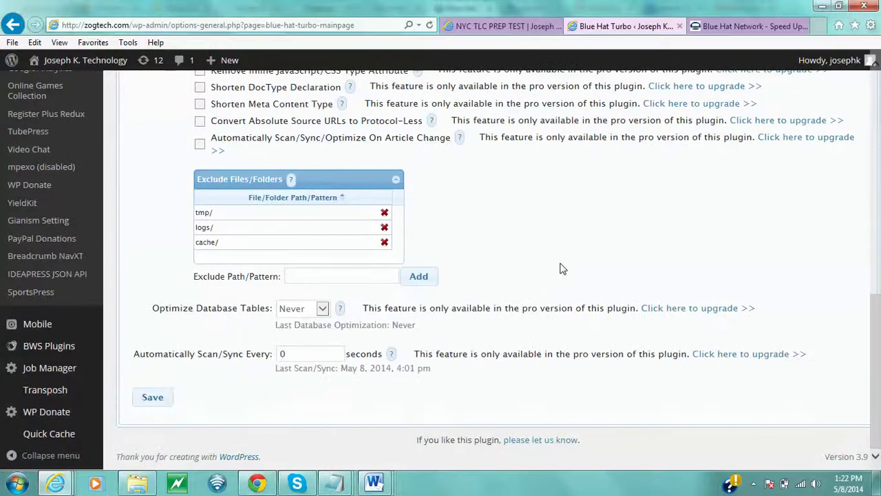
Step: Save the Blue Hat Turbo settings
click(154, 397)
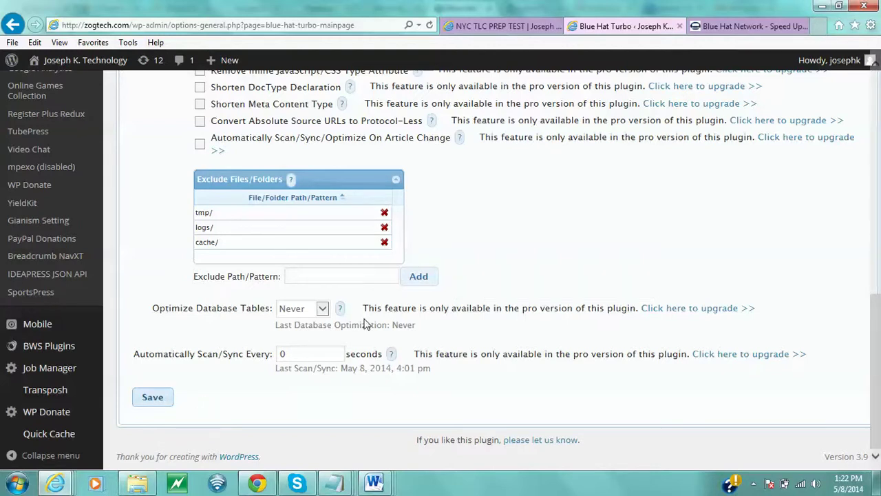
scroll(559, 284, up, 3)
scroll(559, 284, up, 1)
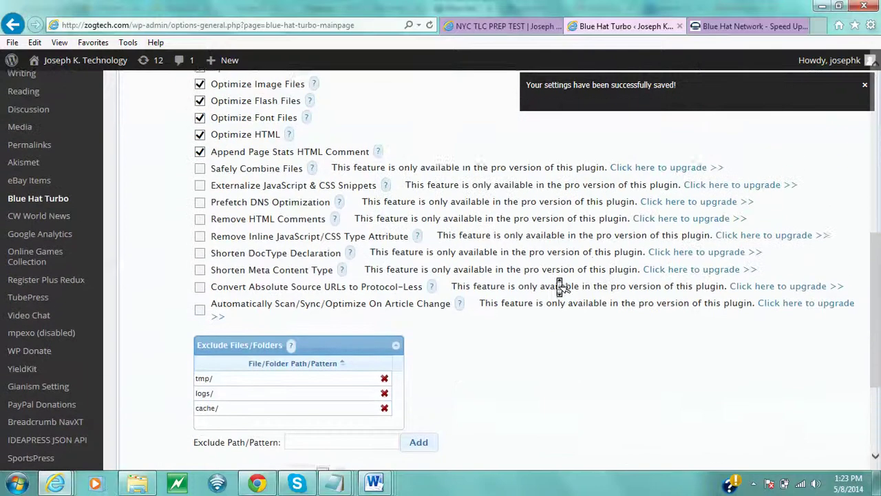
scroll(559, 284, up, 3)
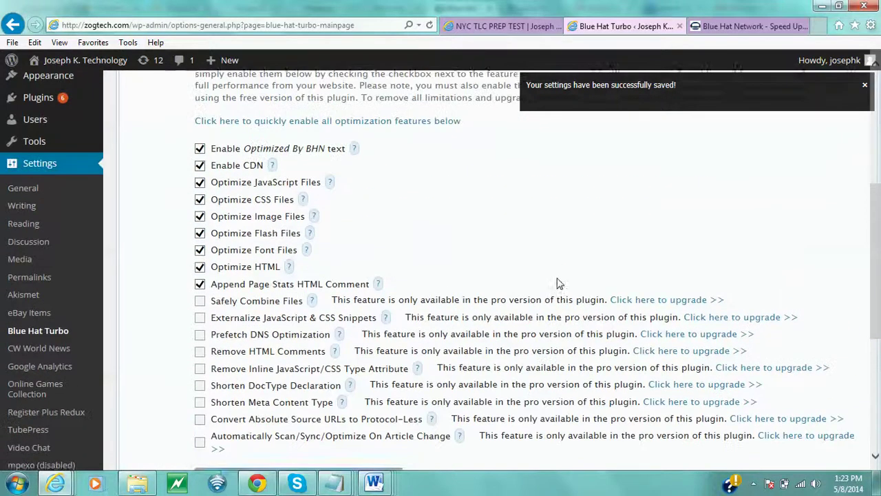
scroll(559, 283, up, 1)
scroll(559, 284, up, 1)
scroll(559, 284, up, 2)
scroll(560, 284, up, 1)
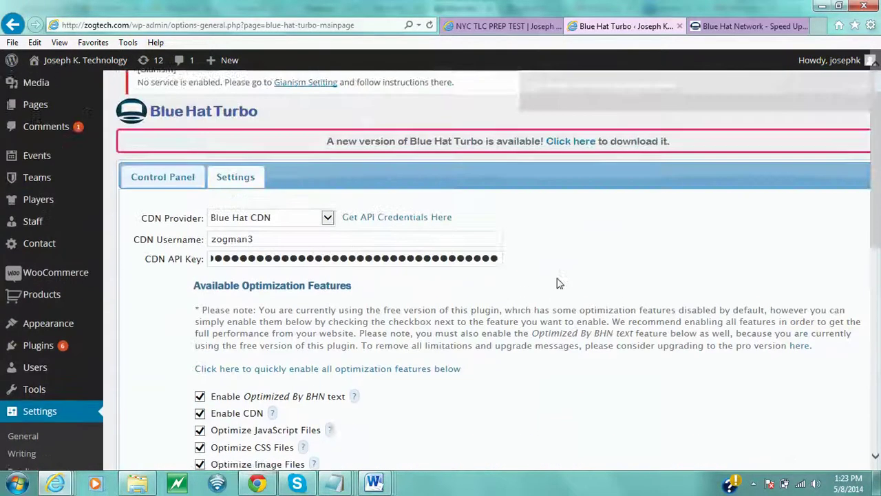
scroll(559, 283, up, 1)
Step: From the Blue Hat Turbo control panel, start scanning and syncing static media files to the CDN
click(164, 236)
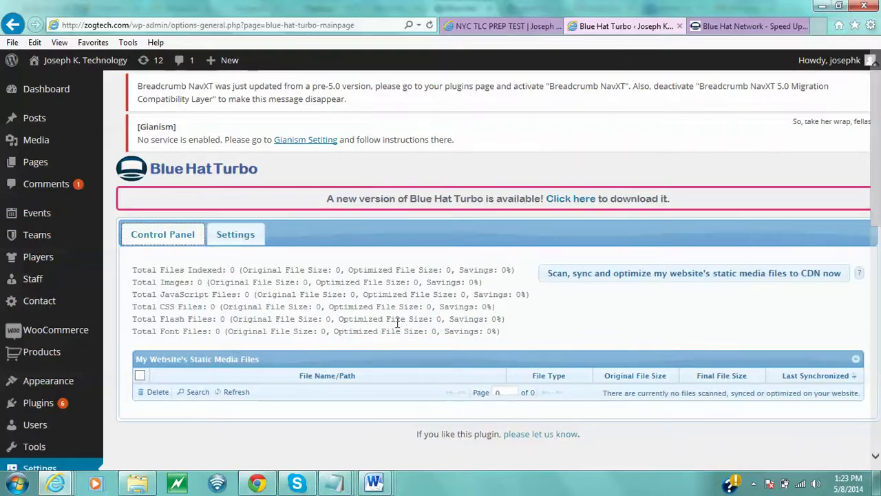
click(601, 276)
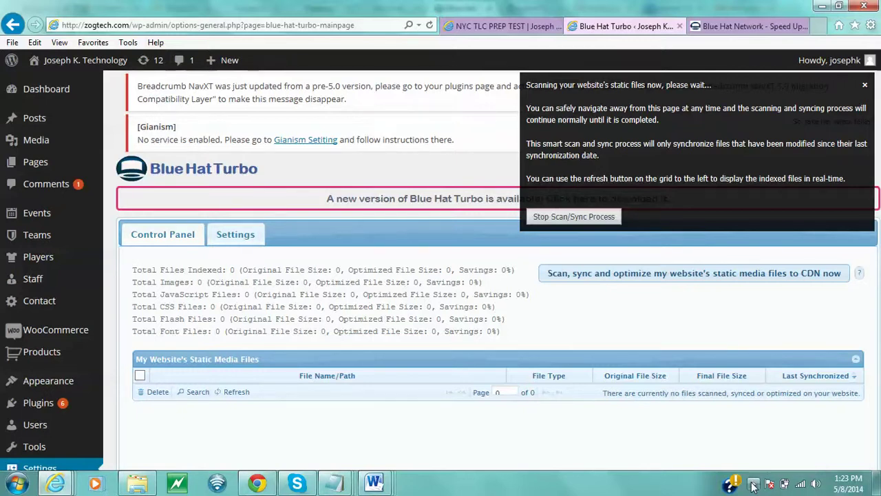
click(754, 486)
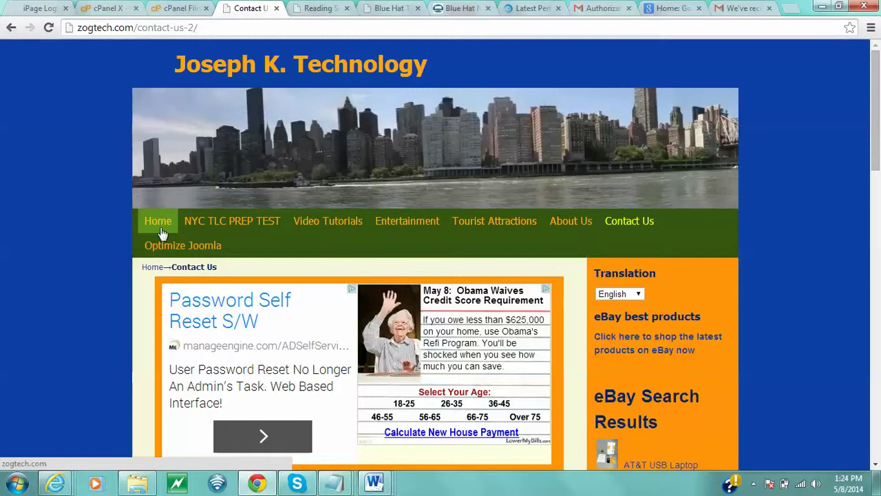
Step: Open the zogtech.com home page in Chrome and reload it twice, dismissing each Google Maps alert
click(160, 231)
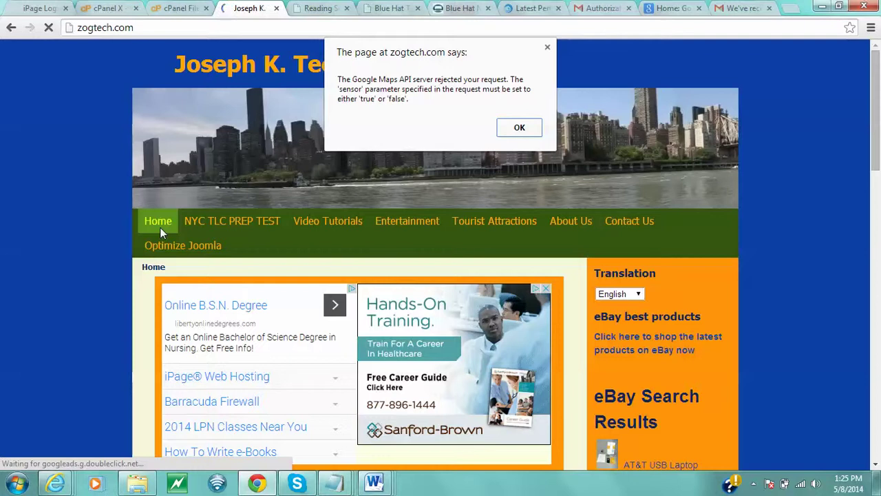
click(518, 128)
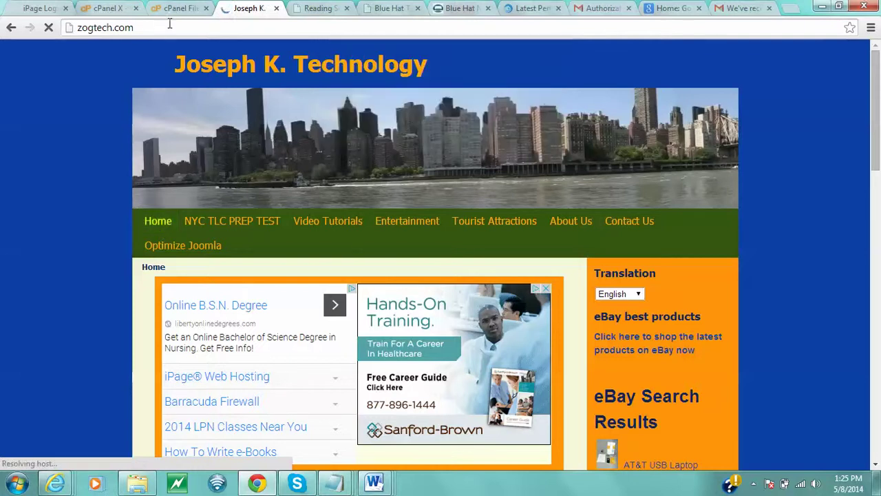
click(169, 25)
key(Return)
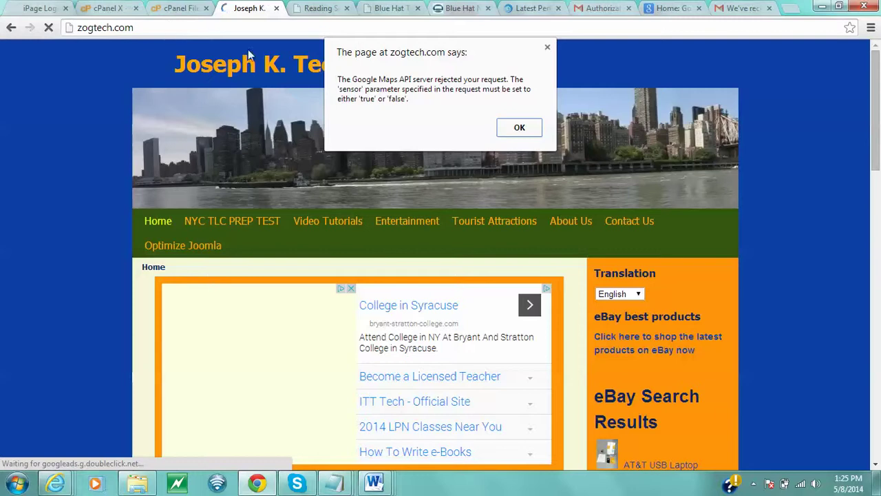
click(518, 130)
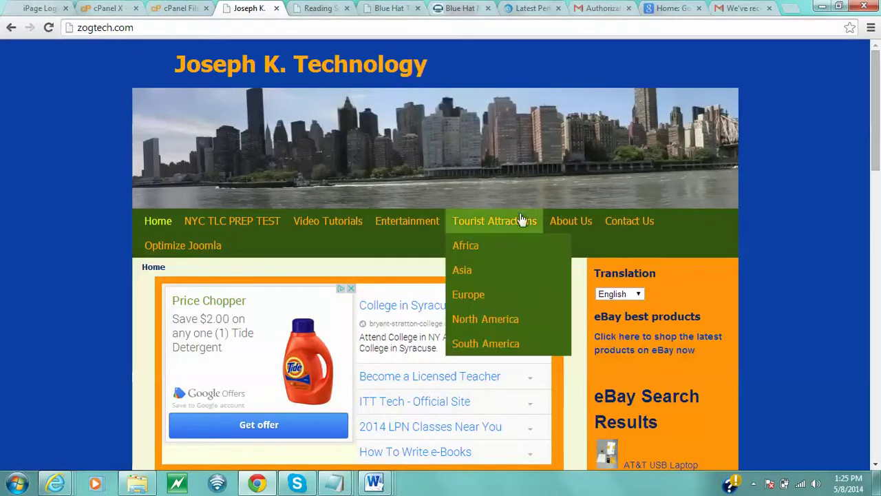
click(344, 27)
key(Return)
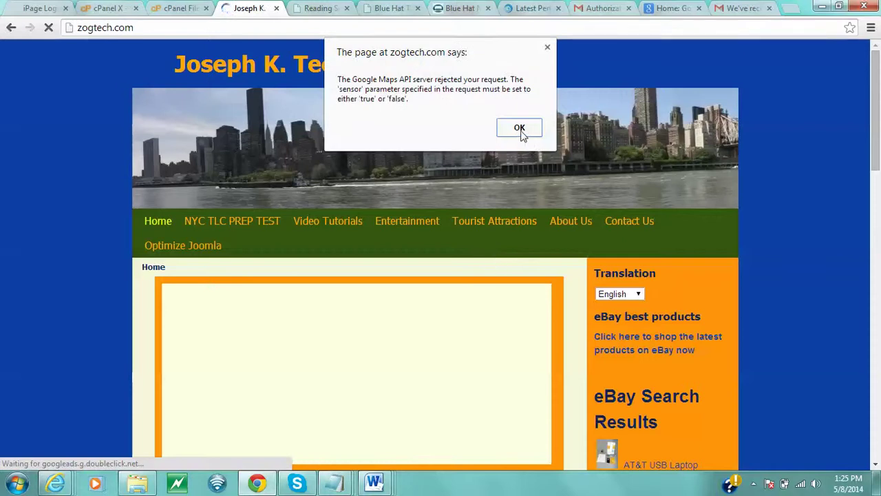
click(520, 128)
Step: Reload the home page once more and scroll through it to check content and ads
scroll(721, 289, down, 2)
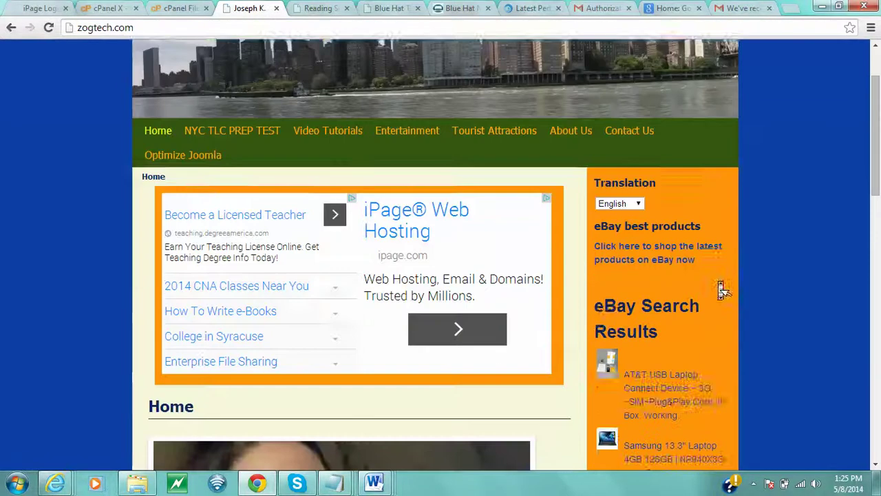
scroll(721, 289, down, 2)
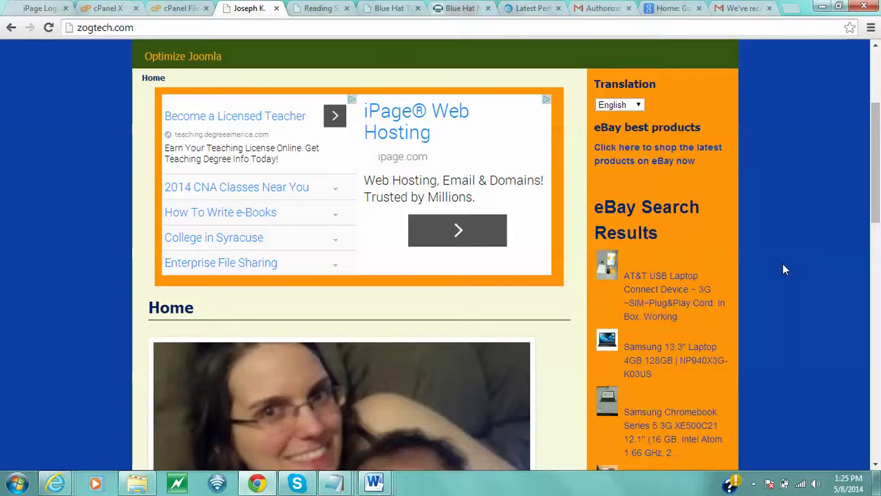
scroll(785, 269, down, 2)
scroll(787, 271, up, 5)
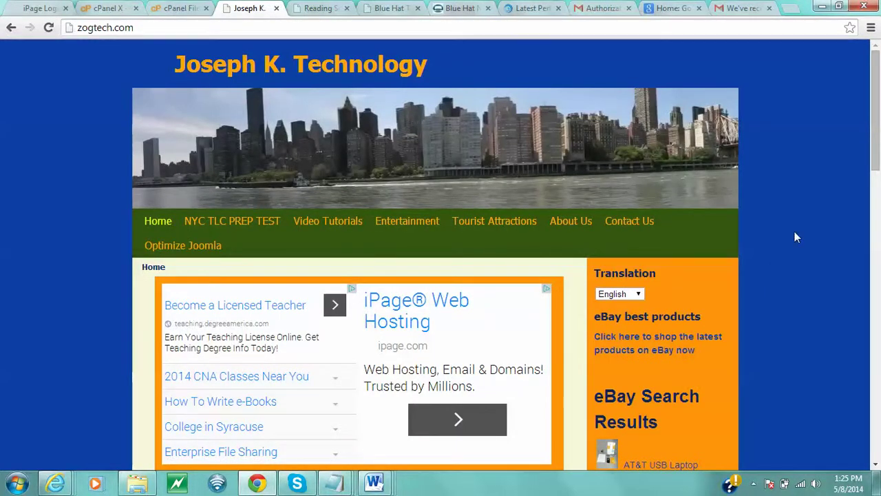
click(316, 29)
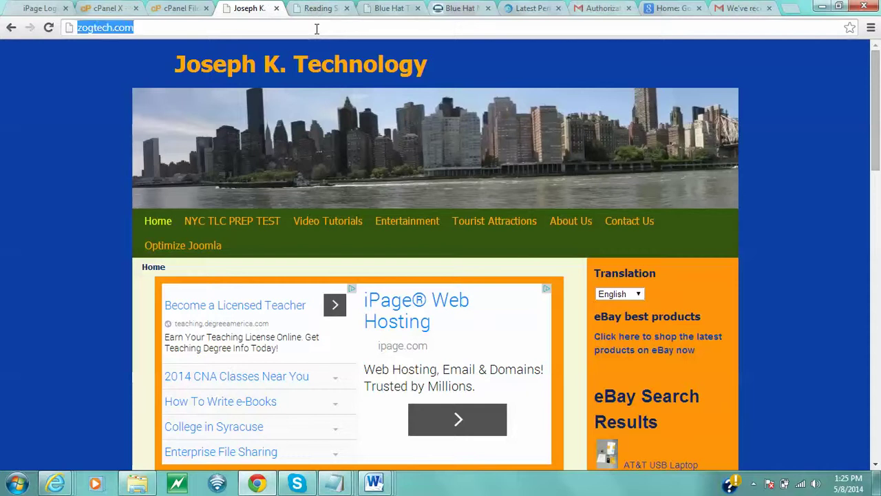
key(Return)
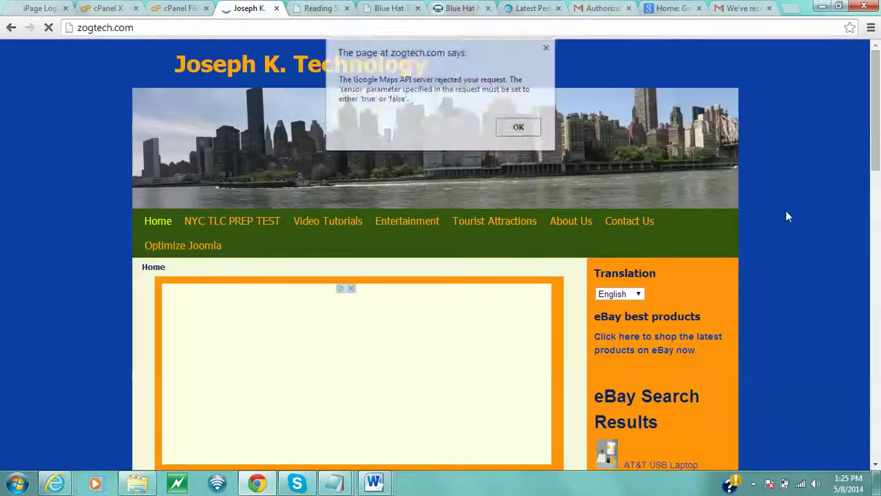
click(518, 128)
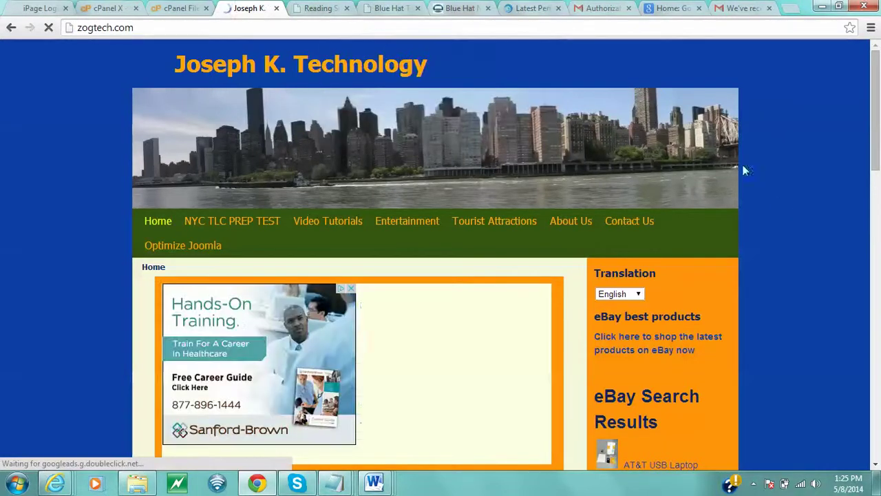
scroll(796, 200, down, 1)
scroll(796, 201, down, 1)
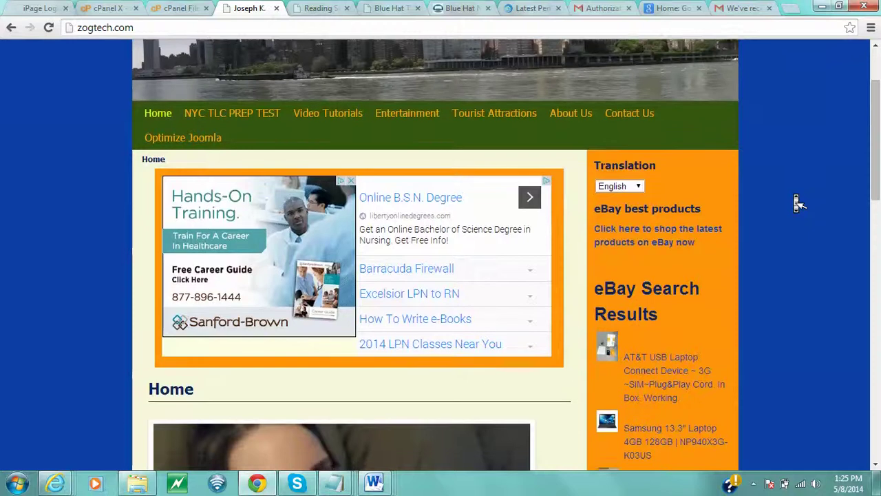
scroll(798, 202, down, 1)
scroll(798, 202, up, 1)
scroll(797, 202, up, 2)
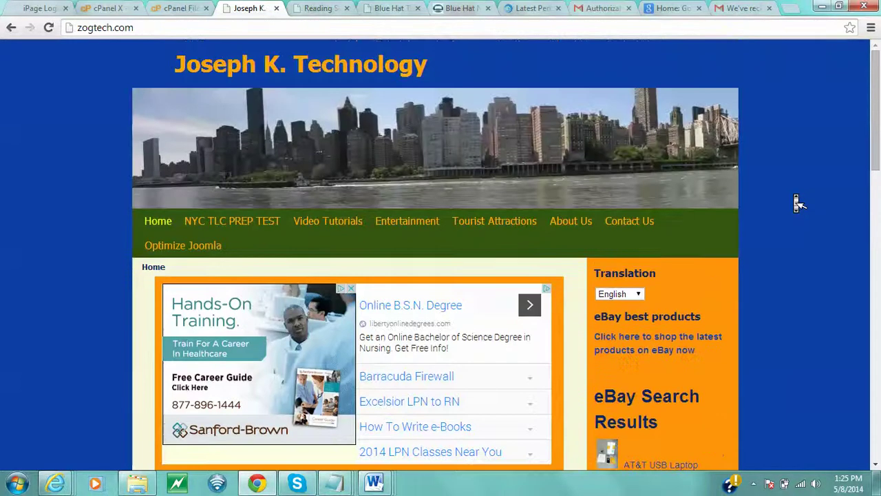
scroll(797, 202, down, 1)
scroll(798, 201, down, 2)
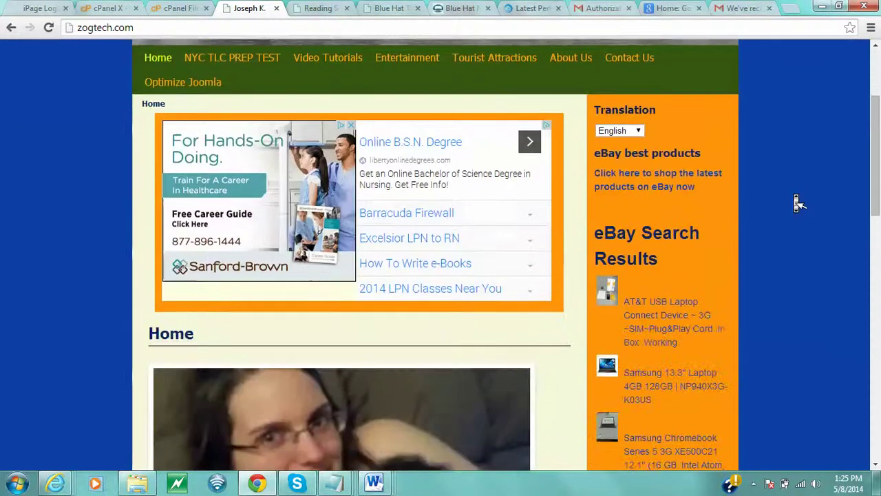
scroll(796, 199, up, 3)
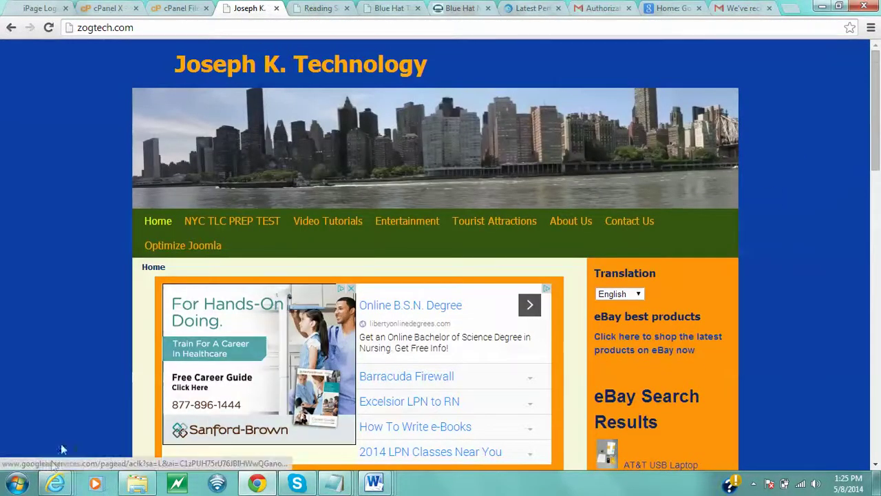
Step: In Internet Explorer, load the zogtech.com home page, dismiss the Google Maps alert, and scroll through it
mouse_move(55, 483)
click(110, 406)
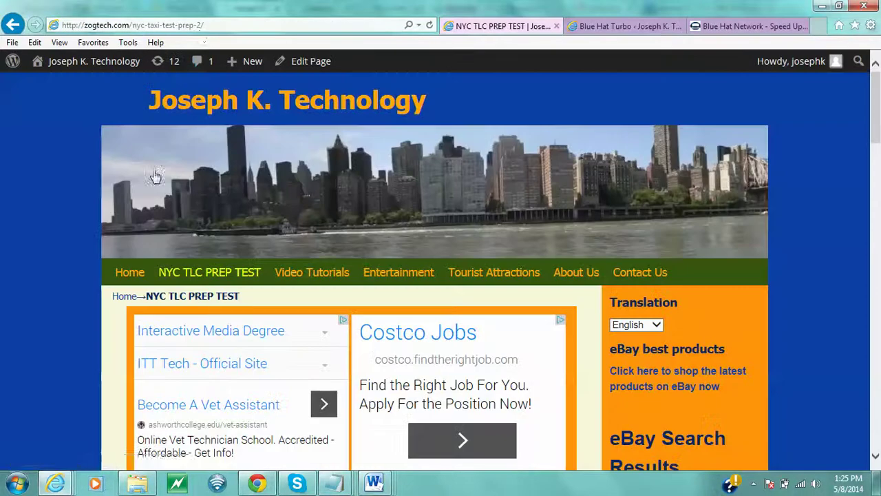
click(131, 279)
mouse_move(209, 272)
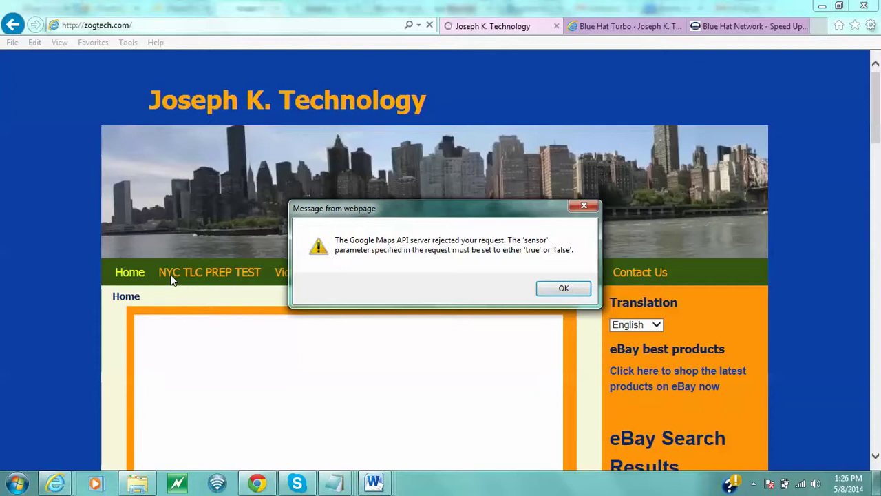
click(563, 289)
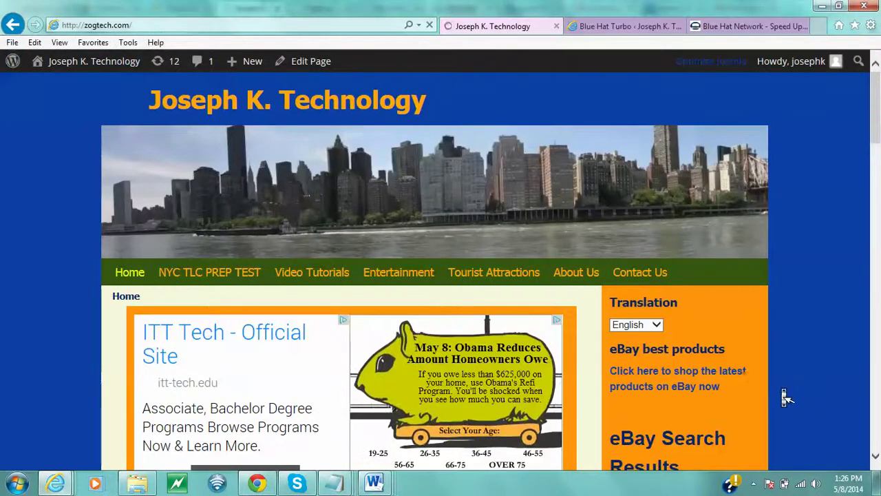
scroll(783, 394, down, 2)
scroll(783, 393, down, 4)
scroll(784, 394, down, 3)
scroll(785, 396, down, 2)
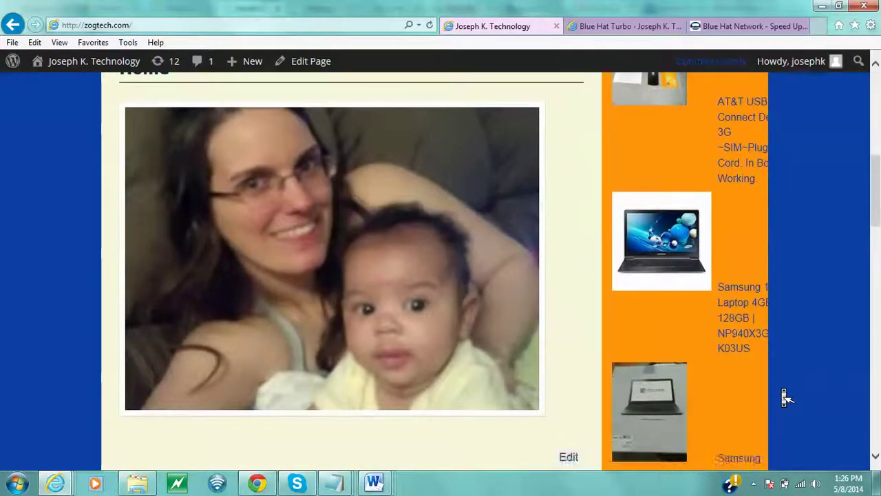
scroll(785, 398, up, 10)
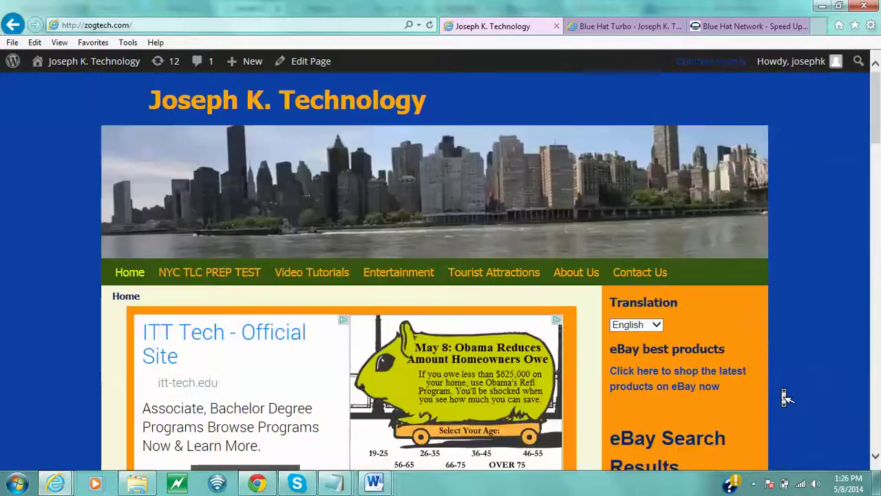
Step: Open the Contact Us page, dismiss the Google Maps alert, and scroll to the form
click(637, 272)
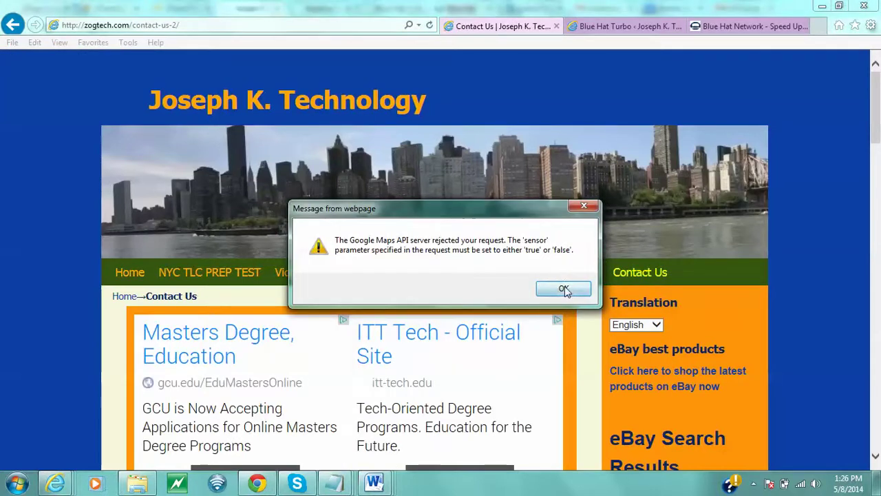
click(563, 288)
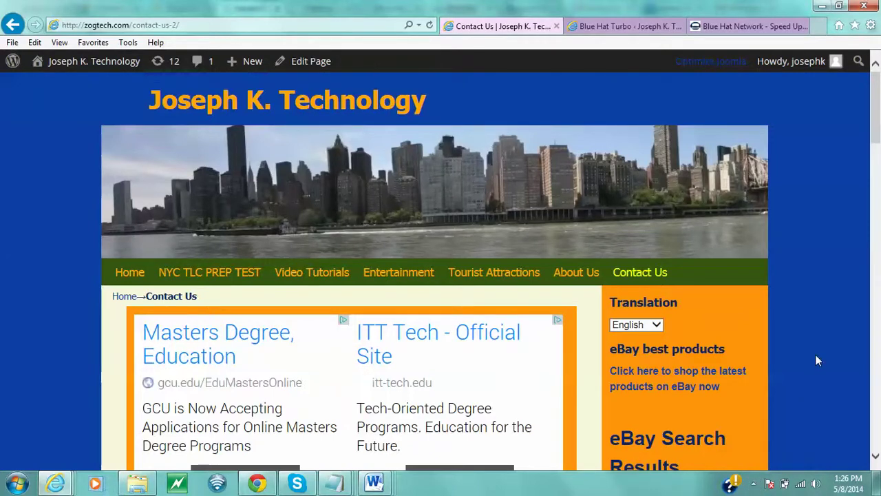
scroll(816, 354, down, 5)
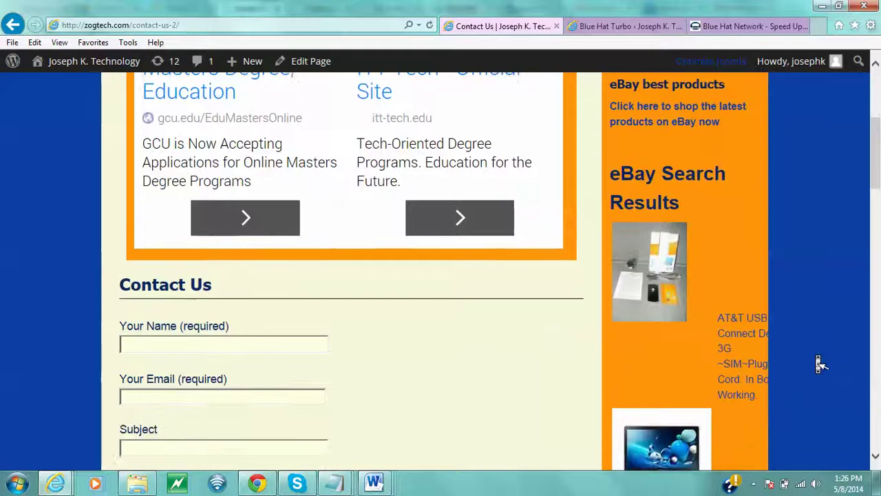
scroll(819, 365, down, 2)
scroll(819, 365, up, 7)
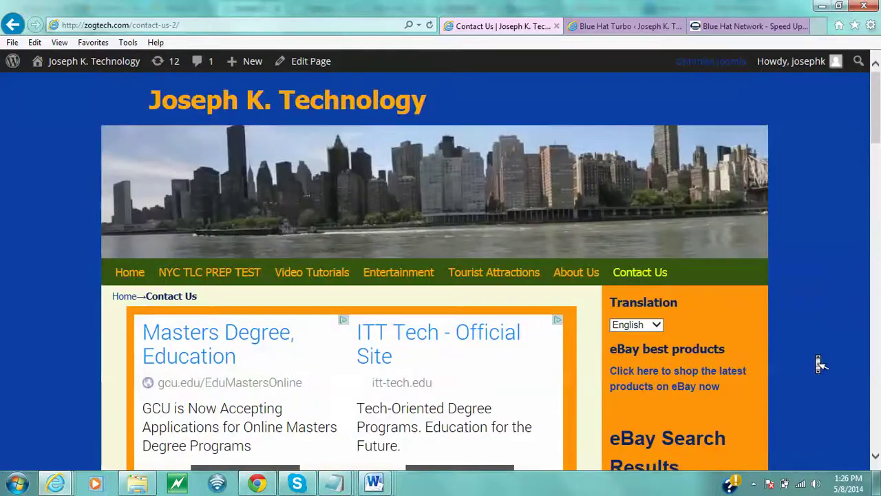
Step: Return to the home page, dismiss the alert, and check the eBay results load
click(137, 273)
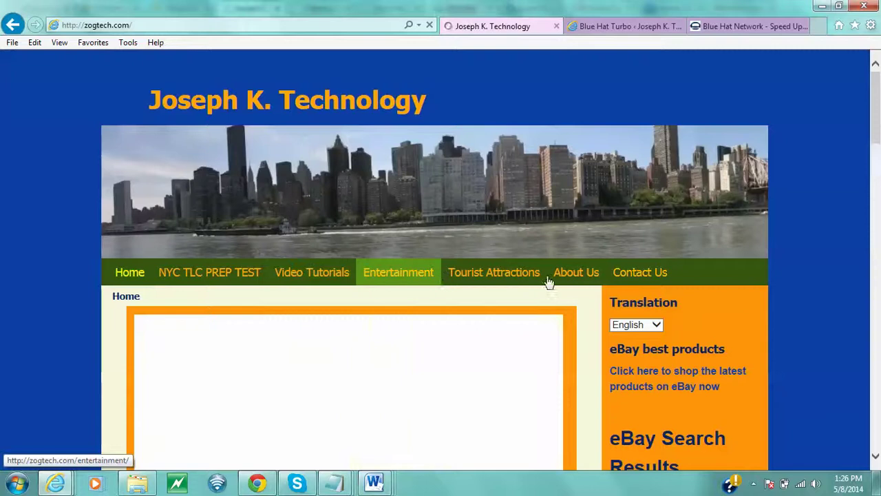
click(571, 289)
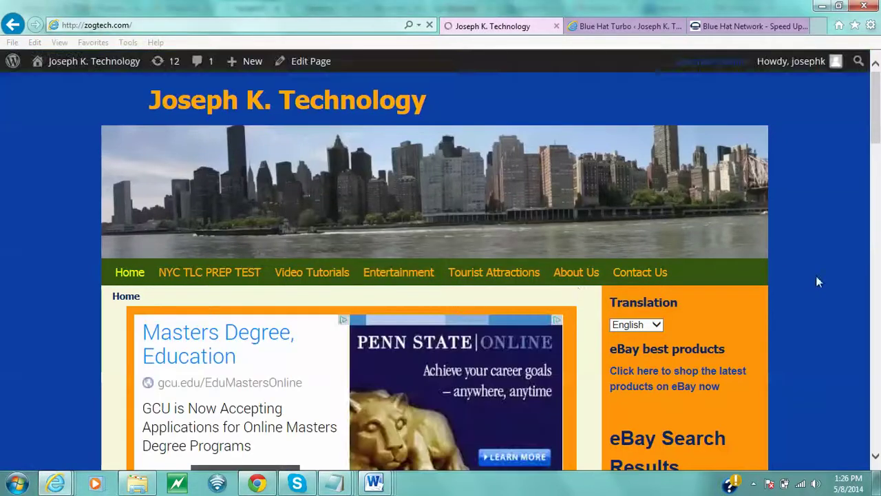
scroll(816, 279, down, 3)
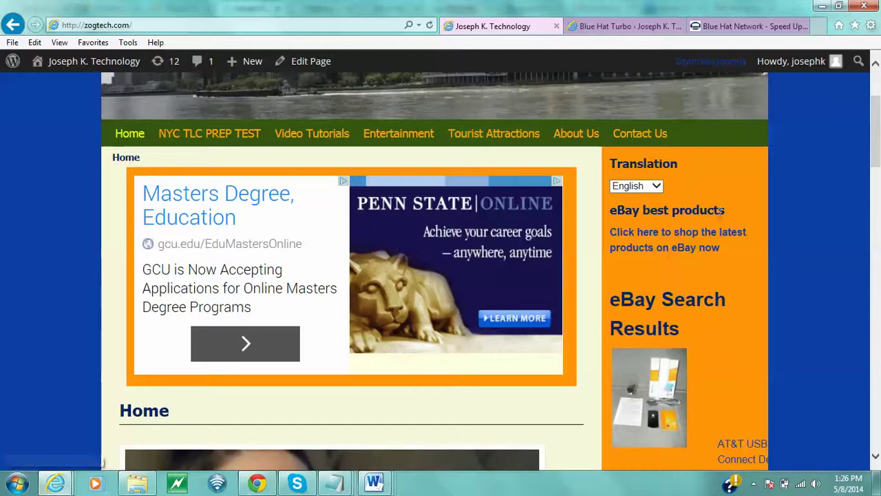
scroll(721, 214, up, 3)
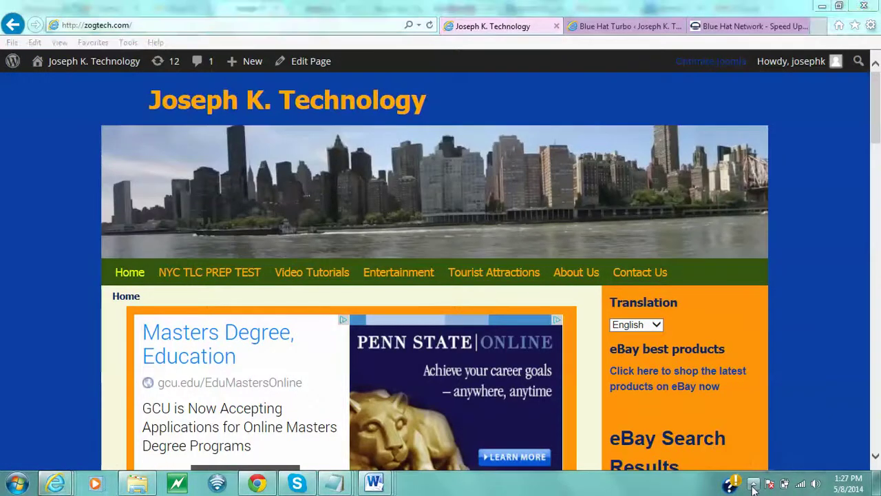